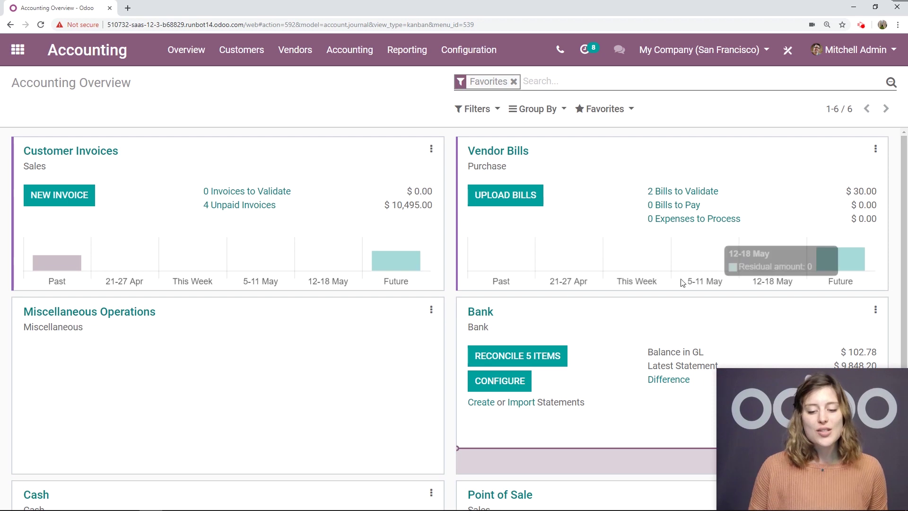
Step: Open the Accounting settings and check that Assets Management is ticked under Automated Entries
left_click(489, 56)
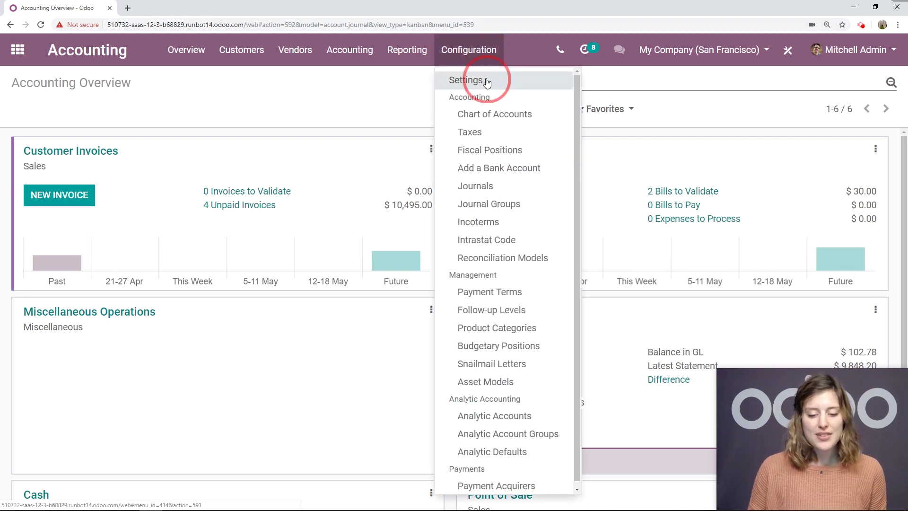
left_click(486, 80)
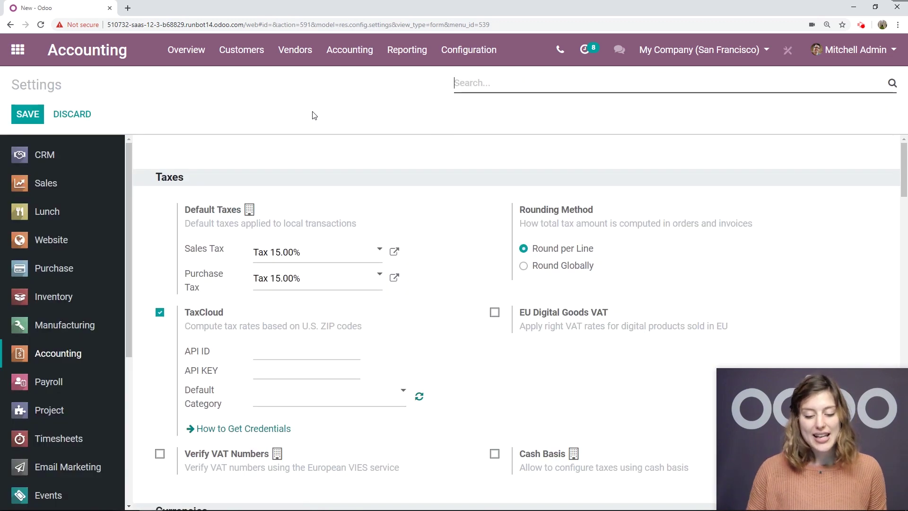
scroll(313, 162, "down", 15)
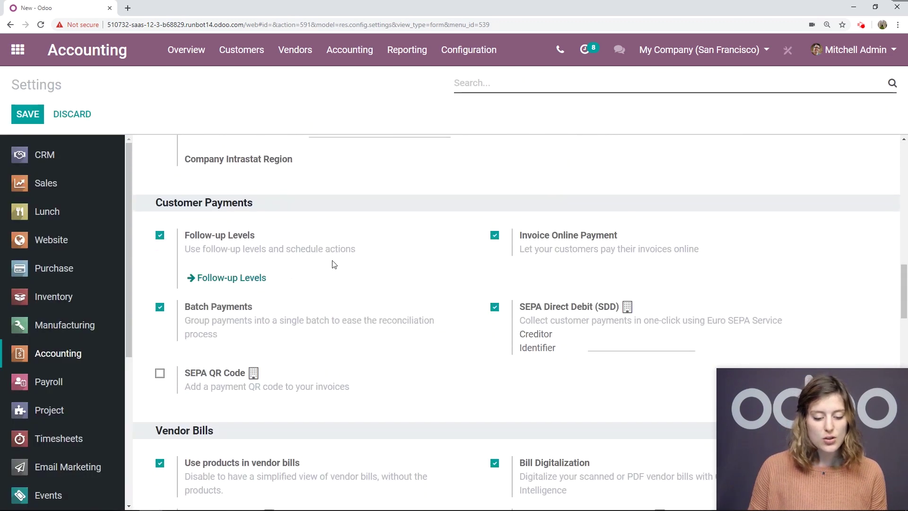
scroll(350, 247, "down", 20)
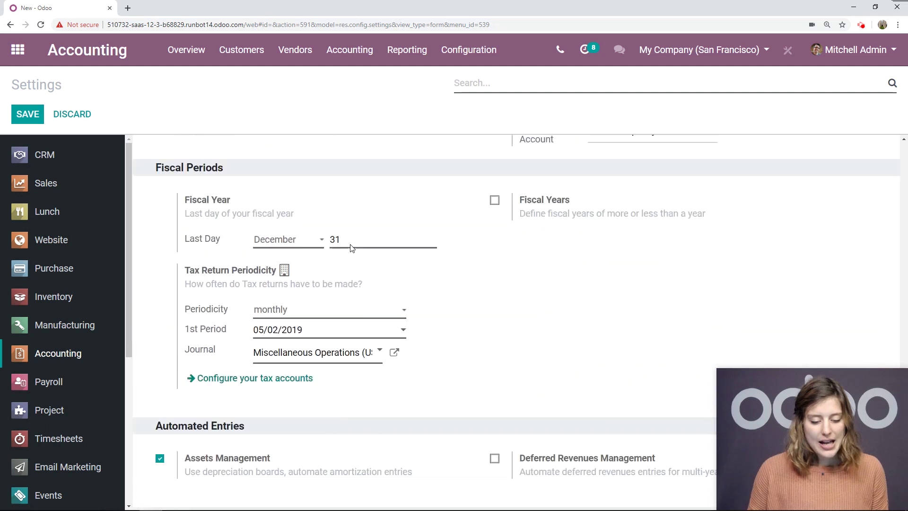
scroll(351, 247, "down", 5)
left_click_drag(270, 198, 182, 200)
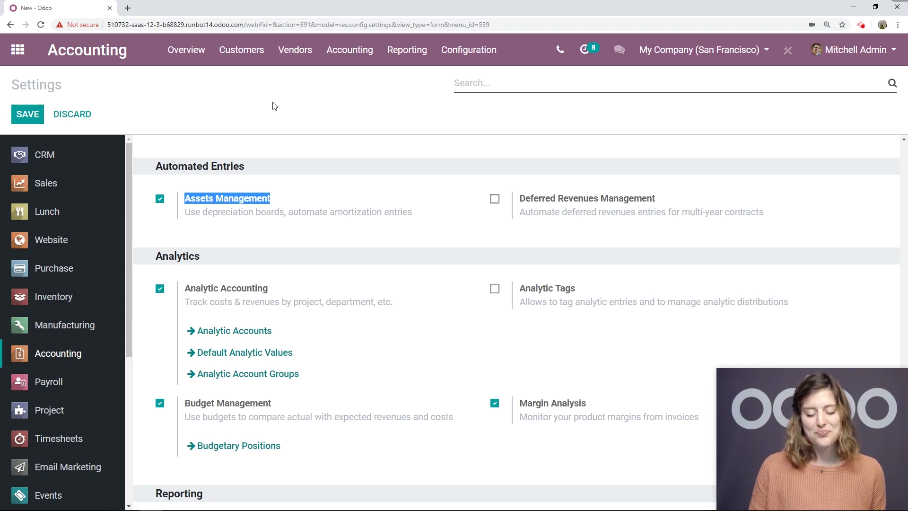
left_click(313, 107)
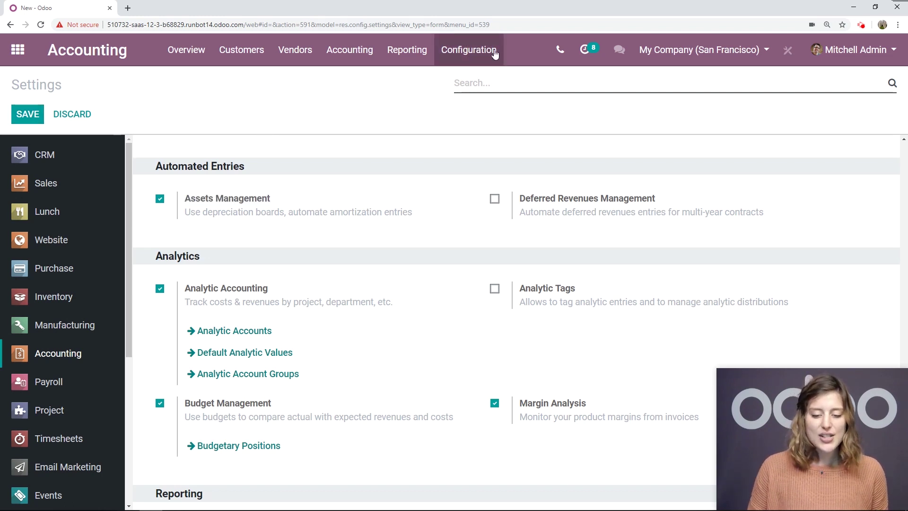
Step: Create a new asset model in Asset Models and name it 'Computers 3 Years'
left_click(488, 55)
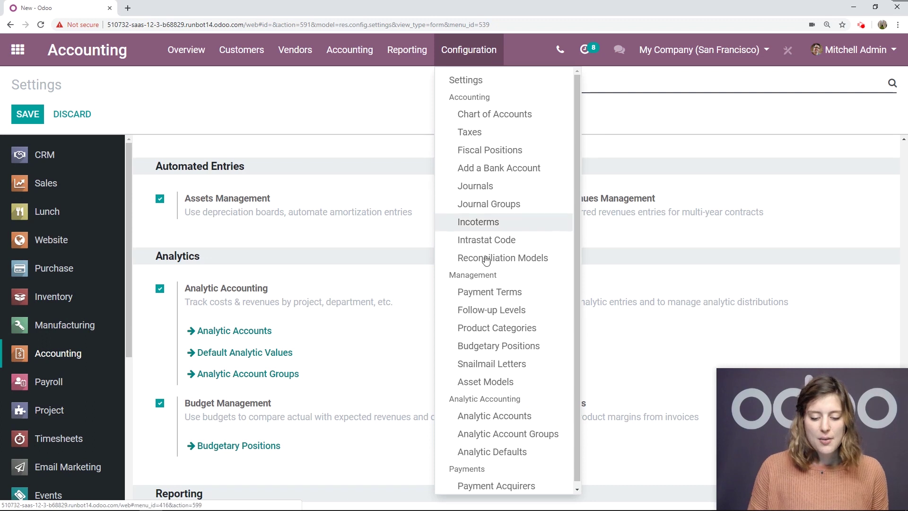
left_click(506, 383)
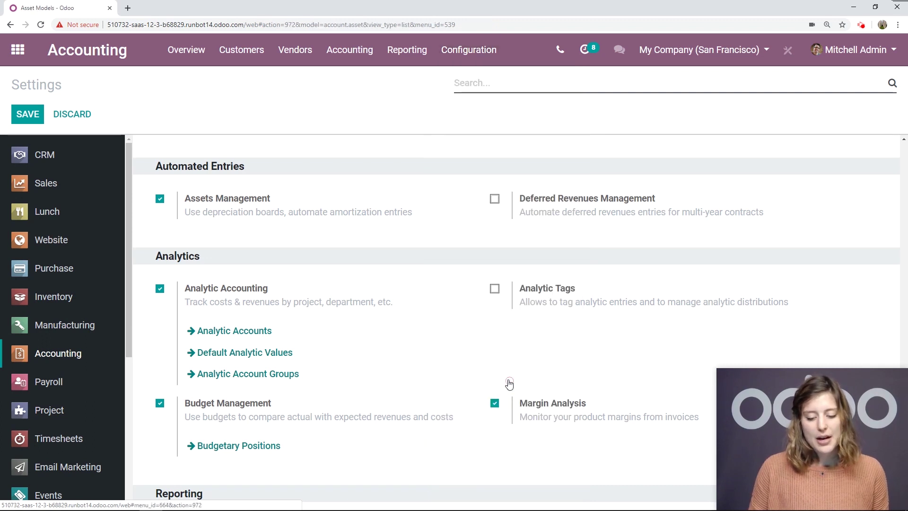
left_click(35, 109)
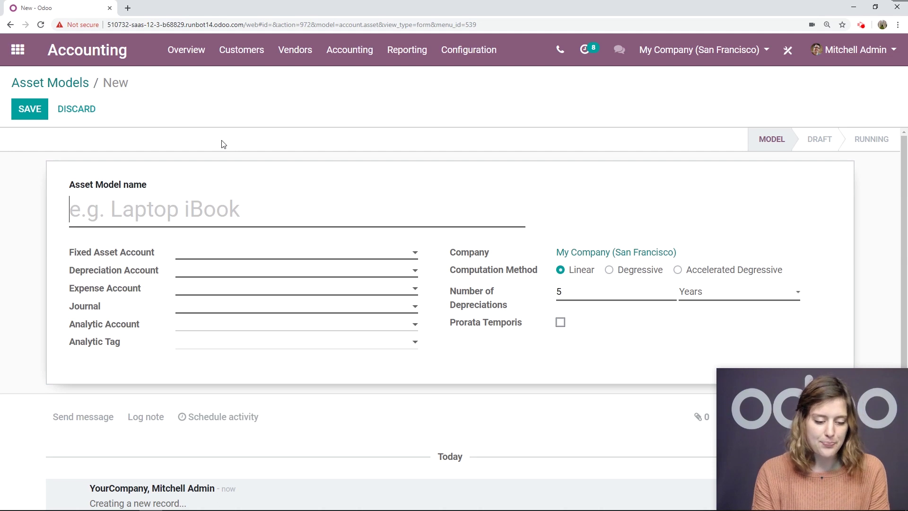
type("Comput")
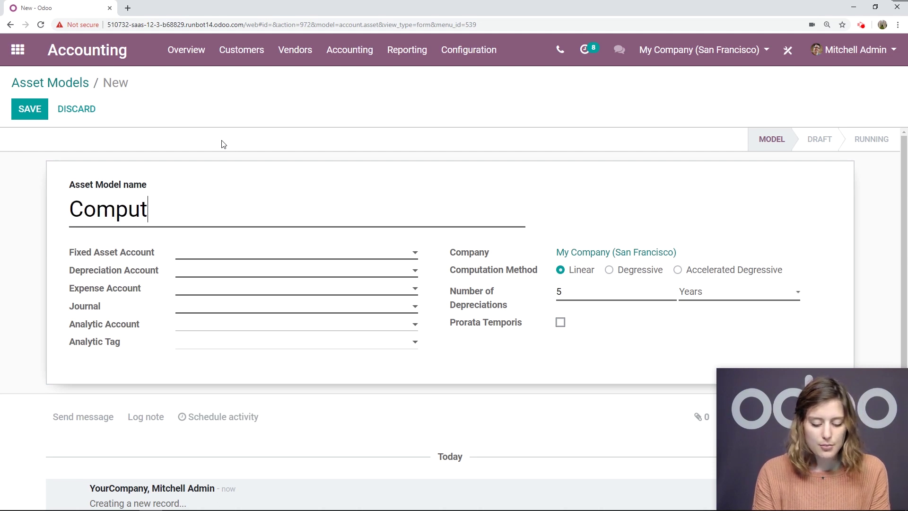
type("ers 3 Years")
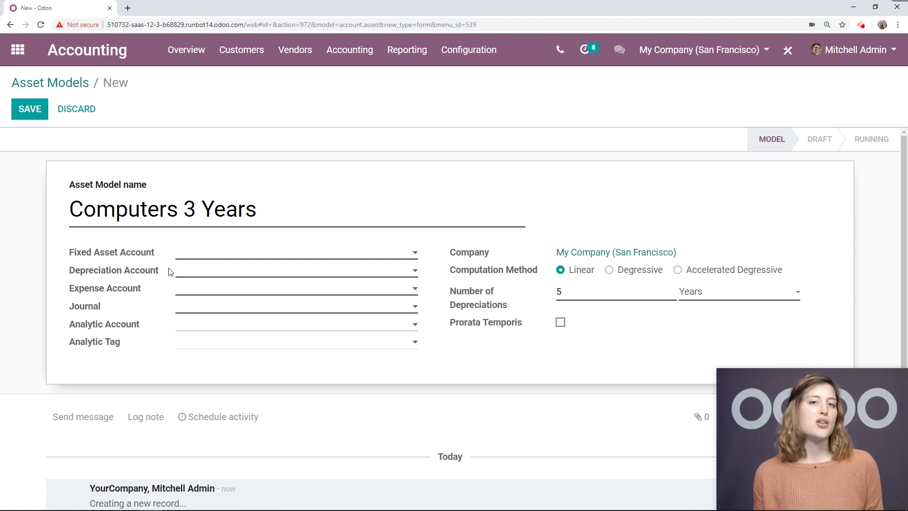
Step: Set Fixed Asset Account to 100100 Computers, save that account, and clear the Depreciation Account
left_click(230, 255)
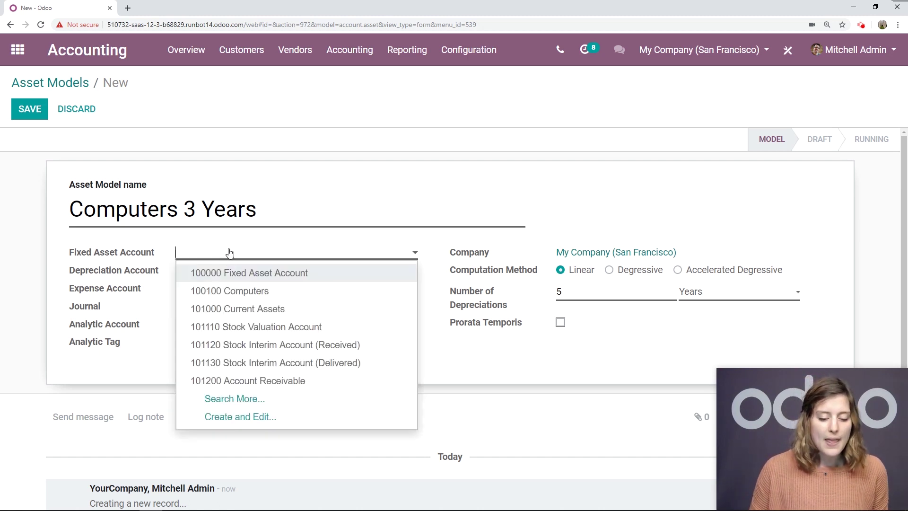
left_click(235, 292)
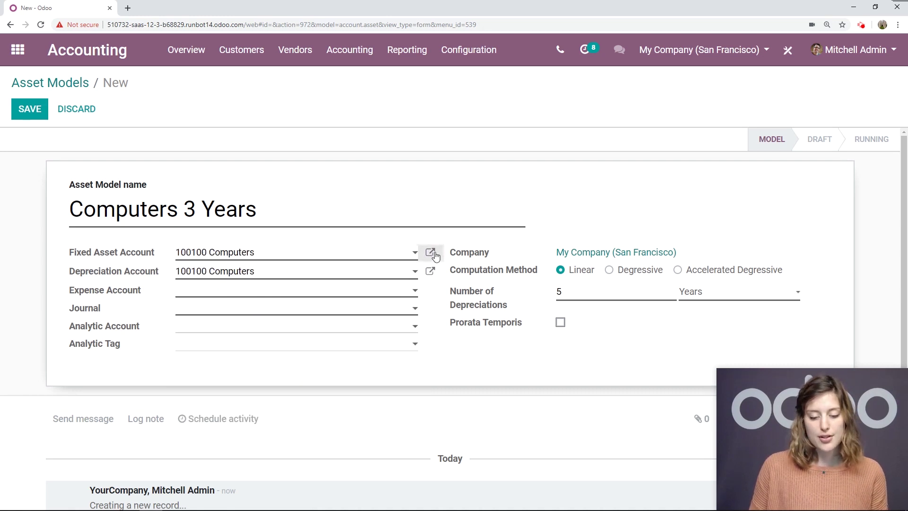
left_click(430, 252)
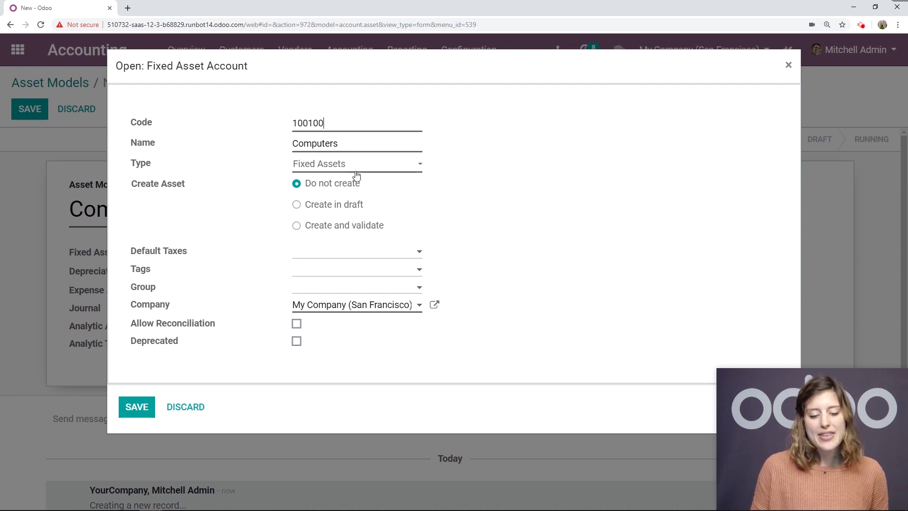
left_click(137, 408)
left_click(125, 276)
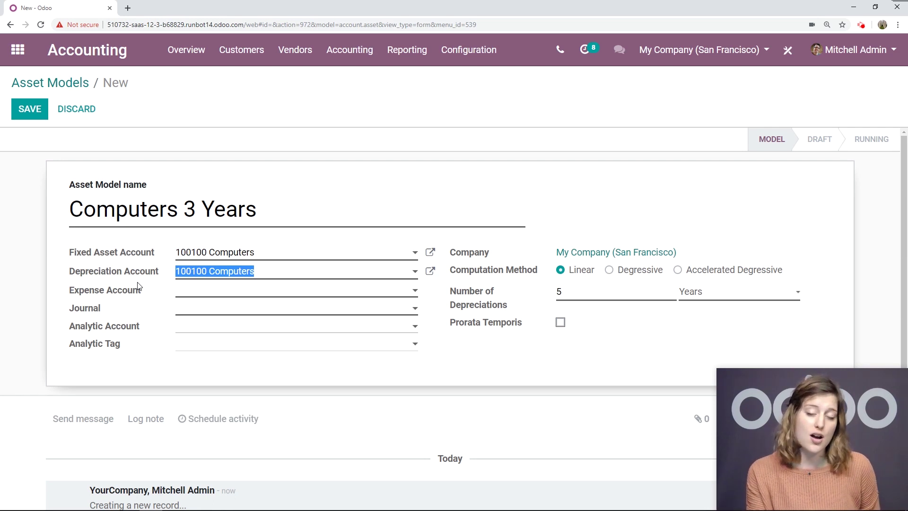
key("BackSpace")
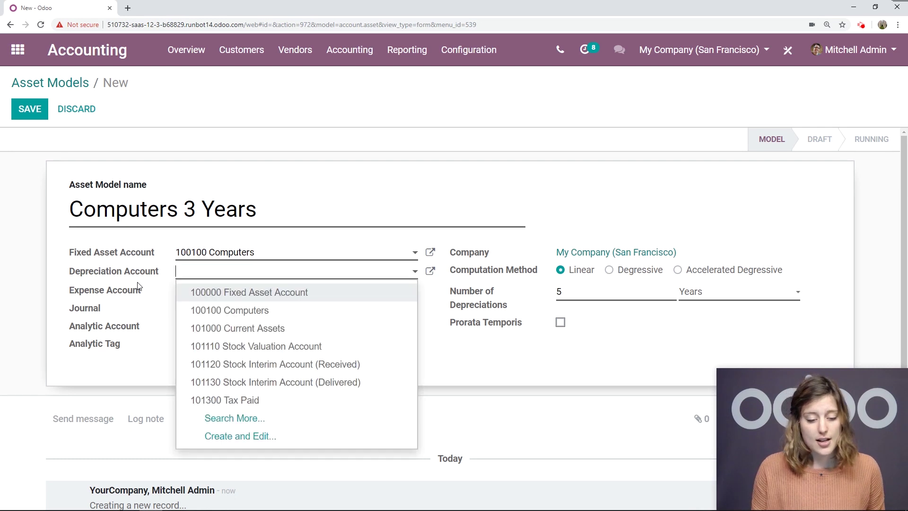
Step: Create depreciation account 100900 Computers Amortization with type Fixed Assets and save it
left_click(241, 436)
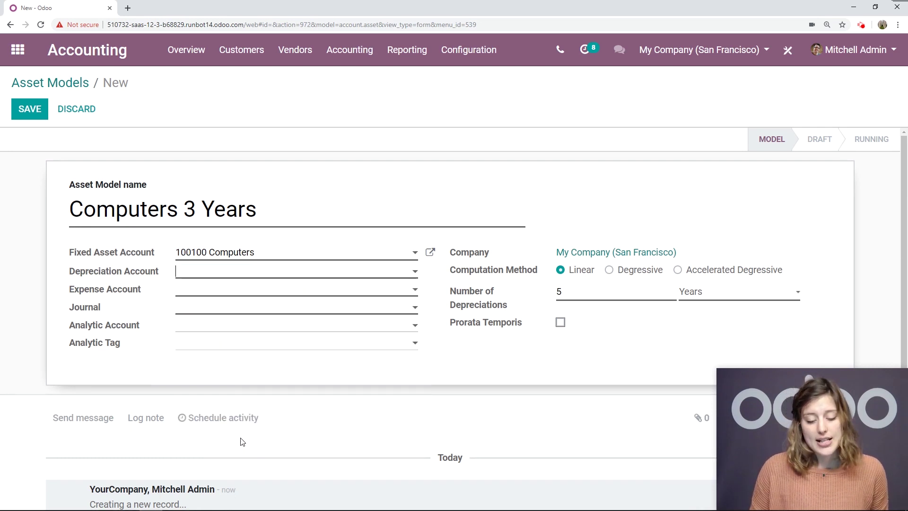
type("100900")
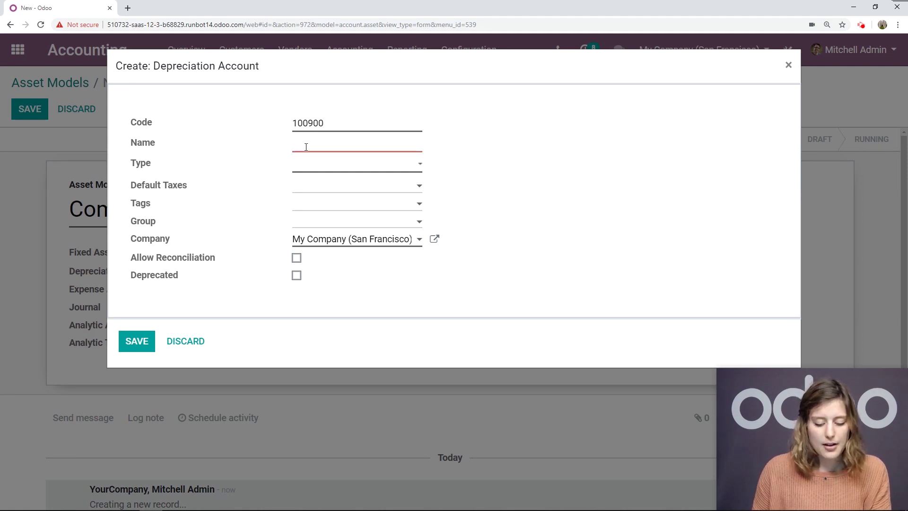
type("Computers Amortization")
left_click(305, 166)
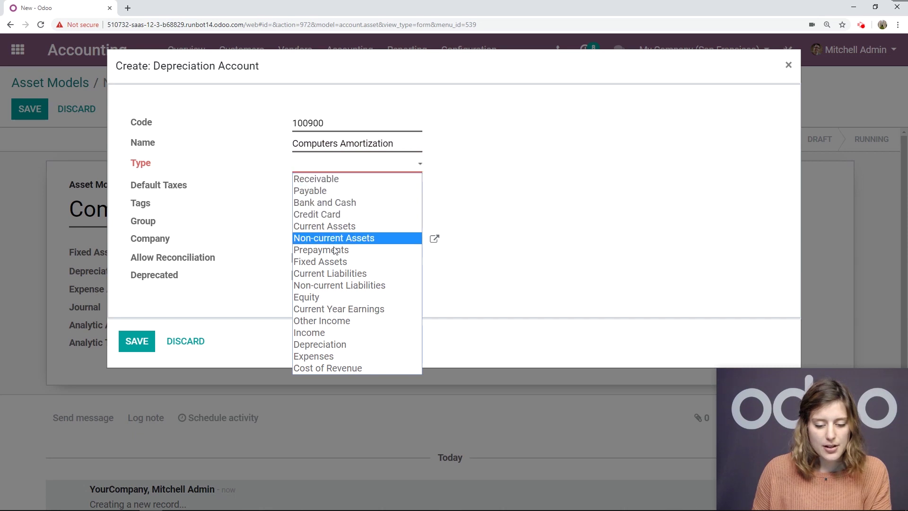
left_click(336, 261)
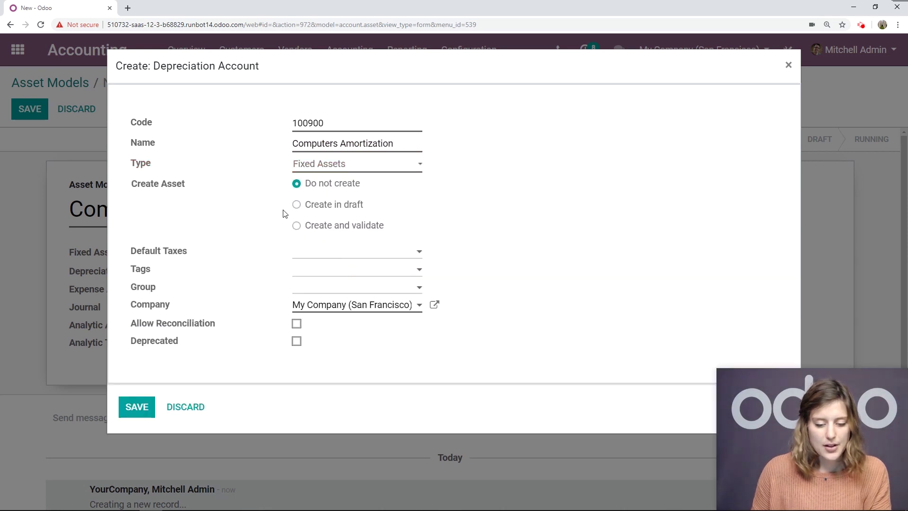
left_click_drag(367, 185, 306, 186)
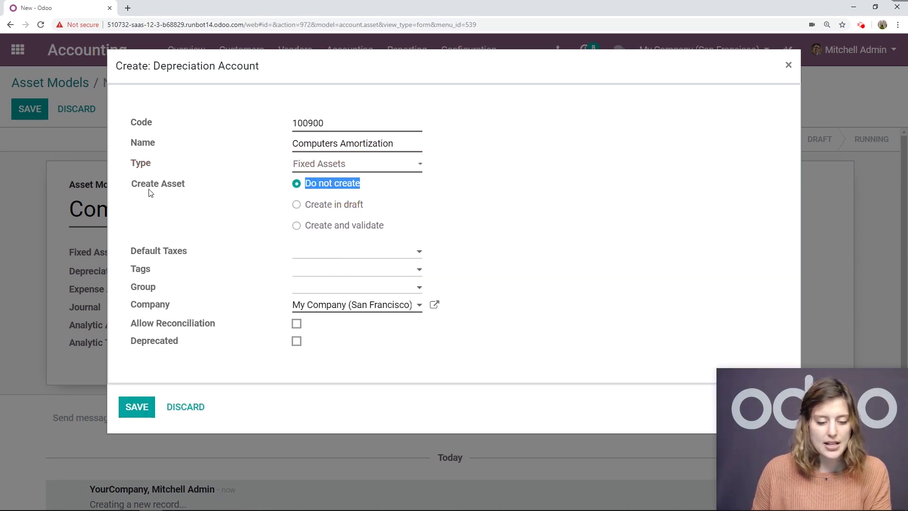
left_click(137, 407)
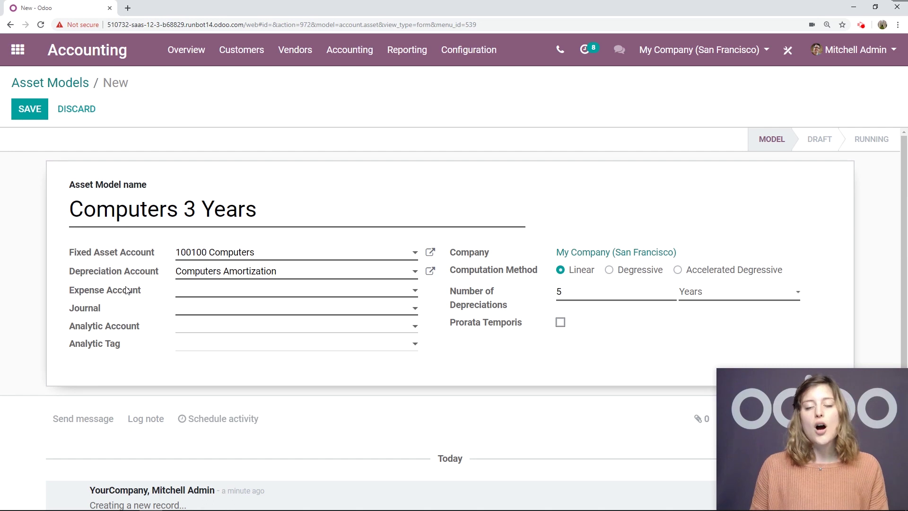
Step: Create expense account 212230 Depreciation of Computers with type Depreciation and save it
mouse_move(127, 291)
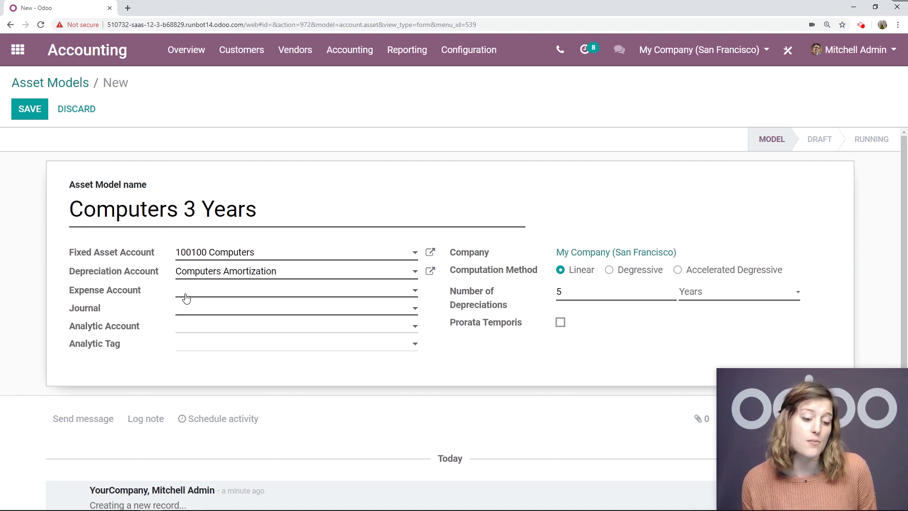
left_click(186, 296)
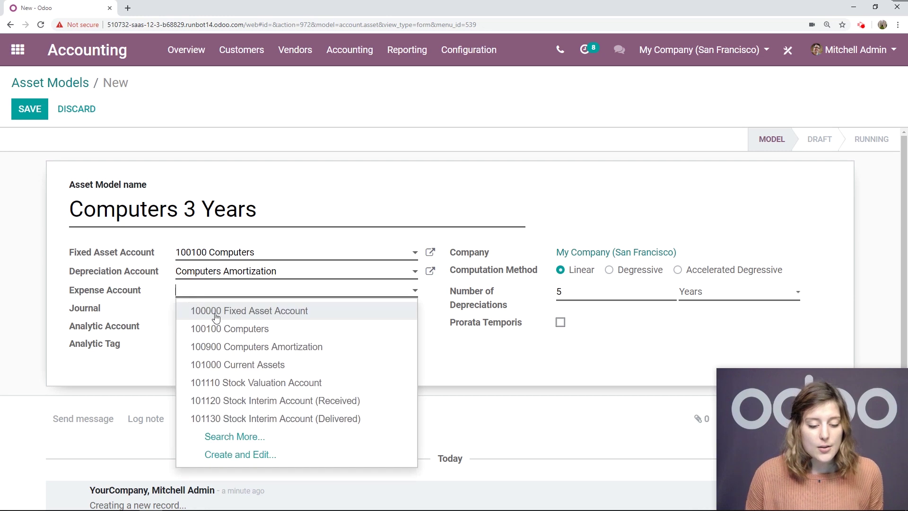
left_click(218, 453)
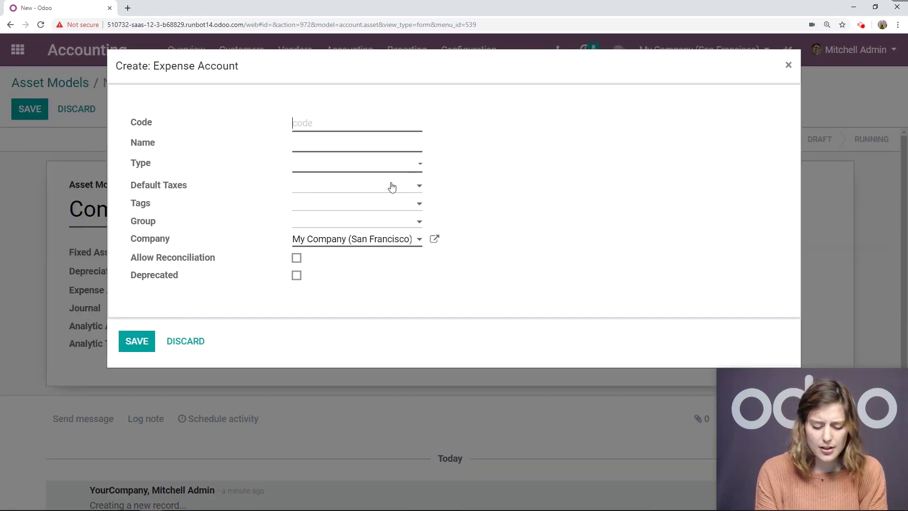
type("212")
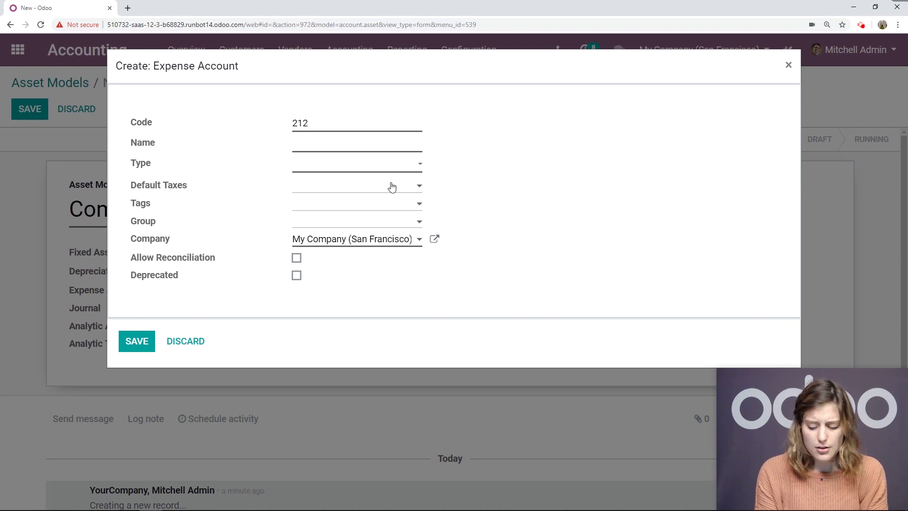
type("230")
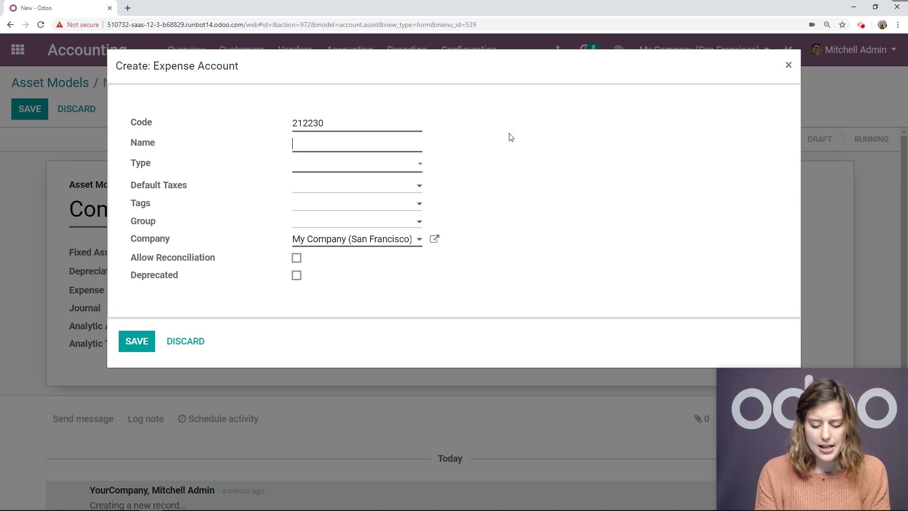
type("Depreciation of")
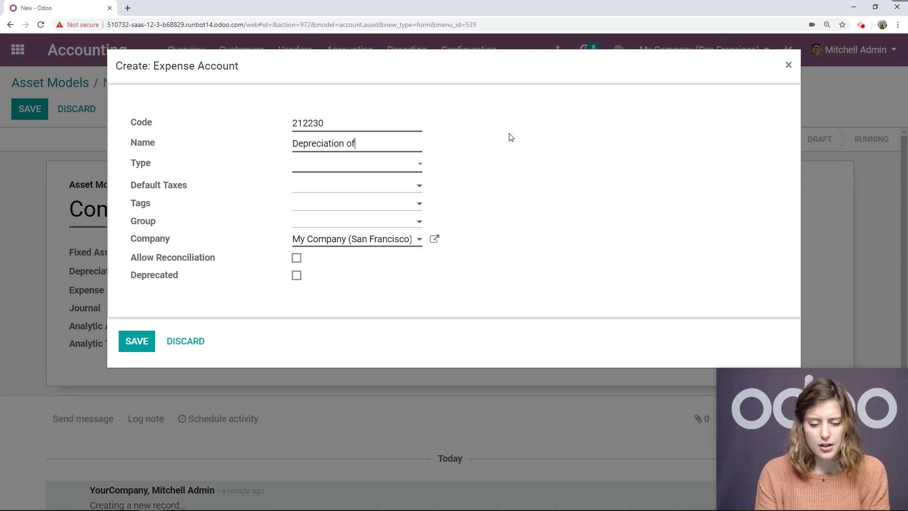
type(" Computers")
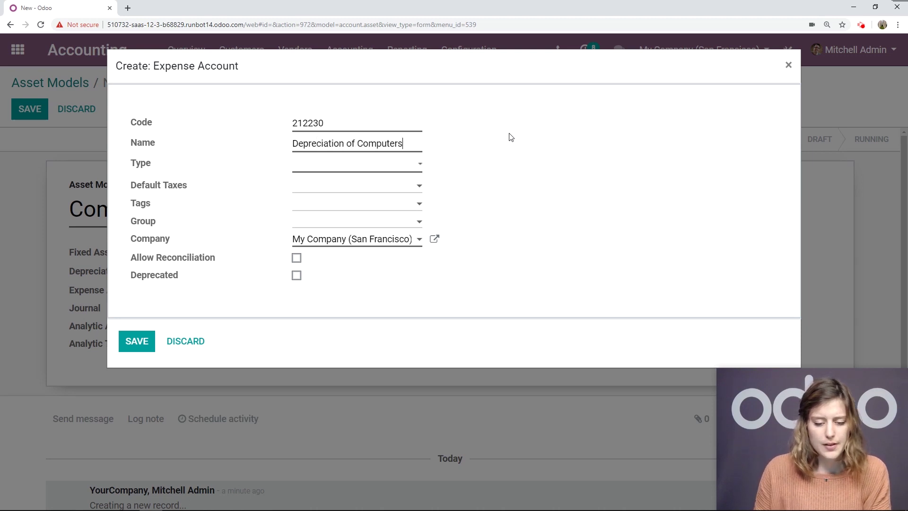
left_click(354, 173)
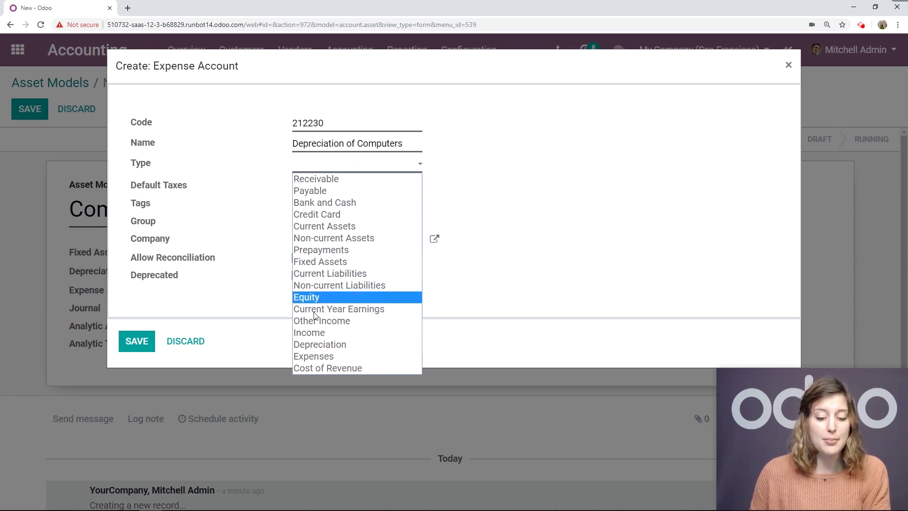
left_click(331, 347)
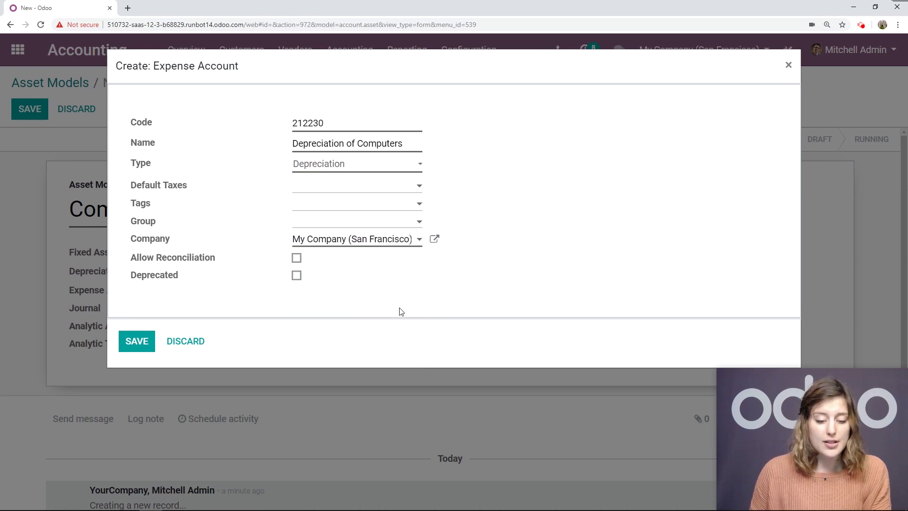
left_click(144, 347)
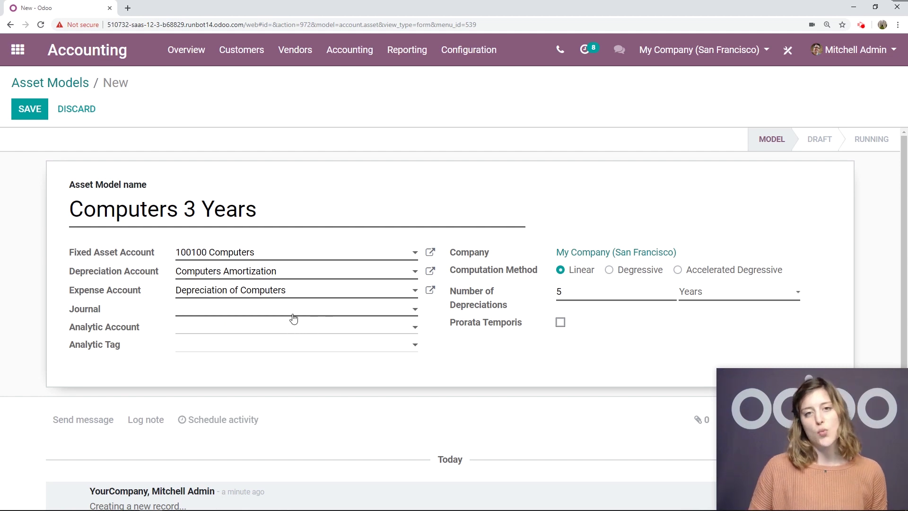
Step: Use the Miscellaneous Operations (USD) journal, set 3 yearly depreciations, and save the model
left_click(293, 318)
left_click(293, 328)
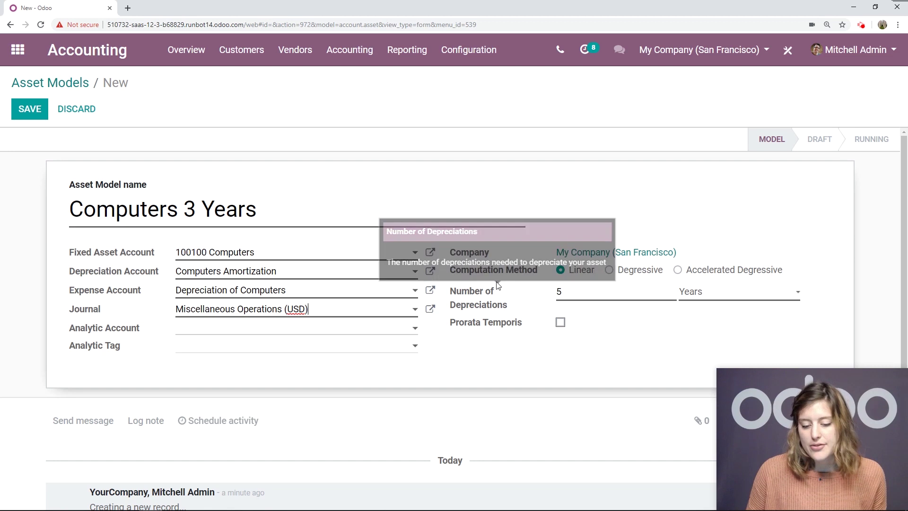
left_click(568, 295)
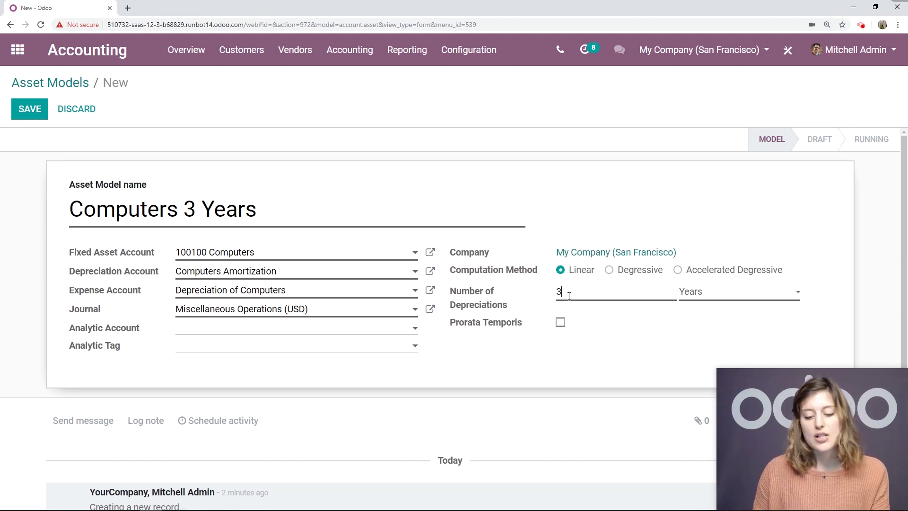
left_click(694, 301)
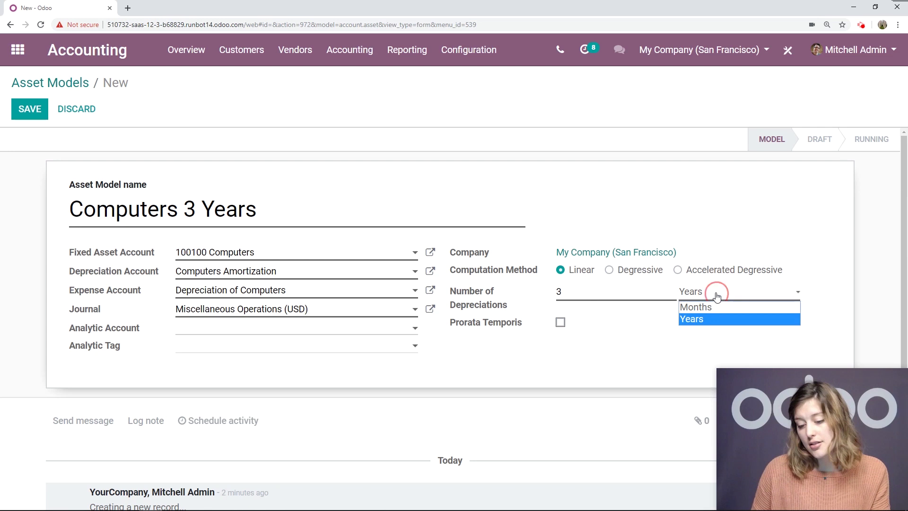
left_click(691, 318)
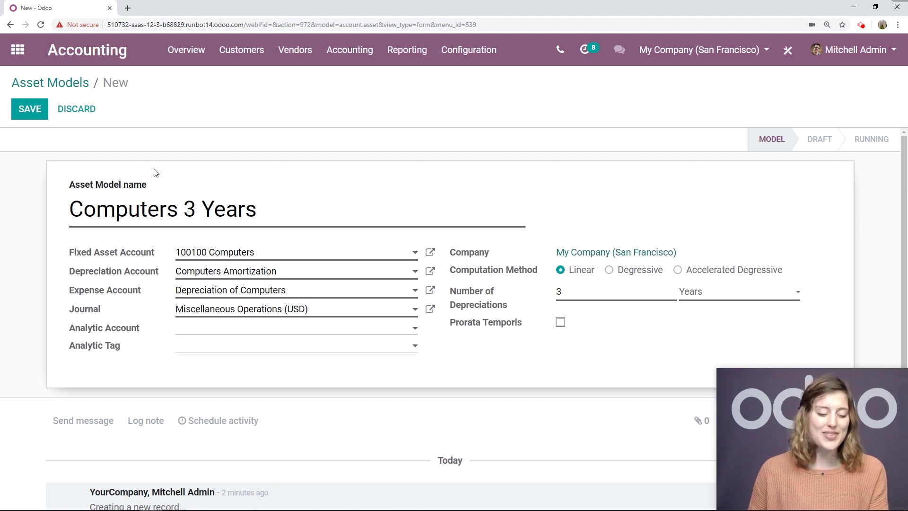
left_click(23, 110)
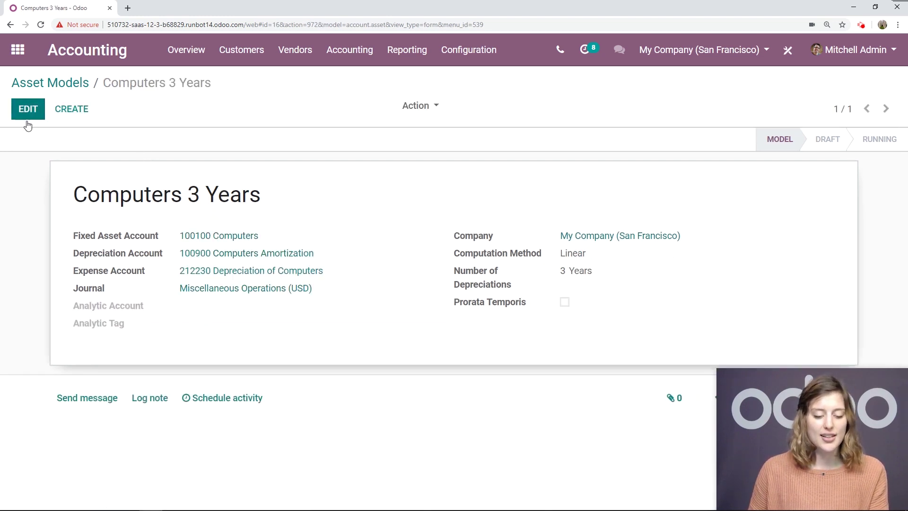
Step: Set account 100100 Computers to create and validate assets with the Computers 3 Years model
left_click(484, 56)
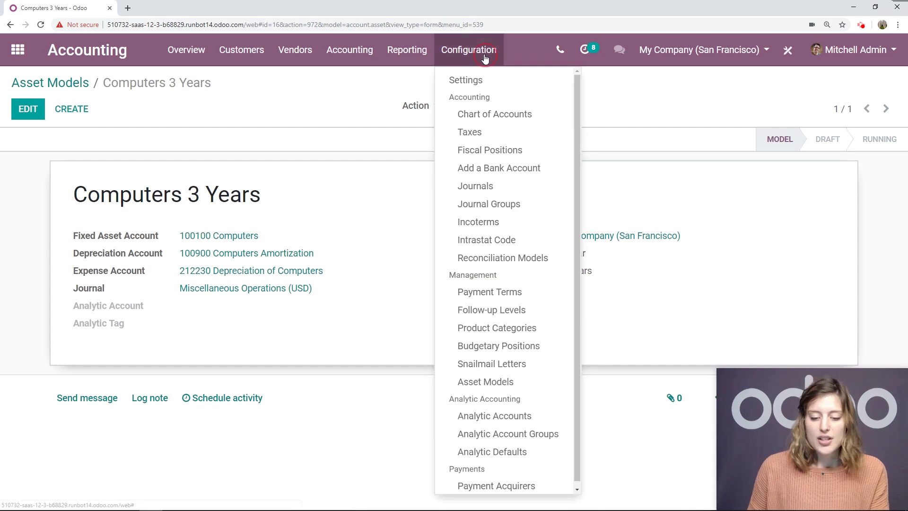
left_click(473, 116)
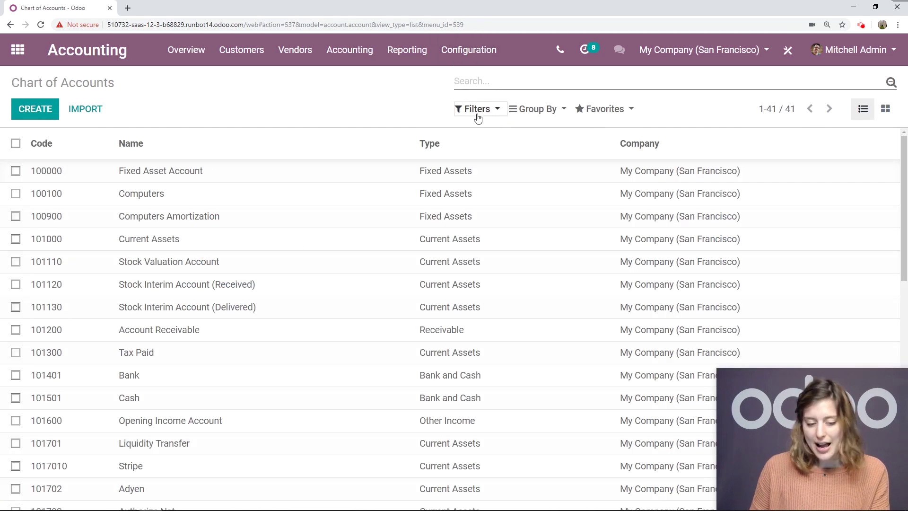
left_click(92, 199)
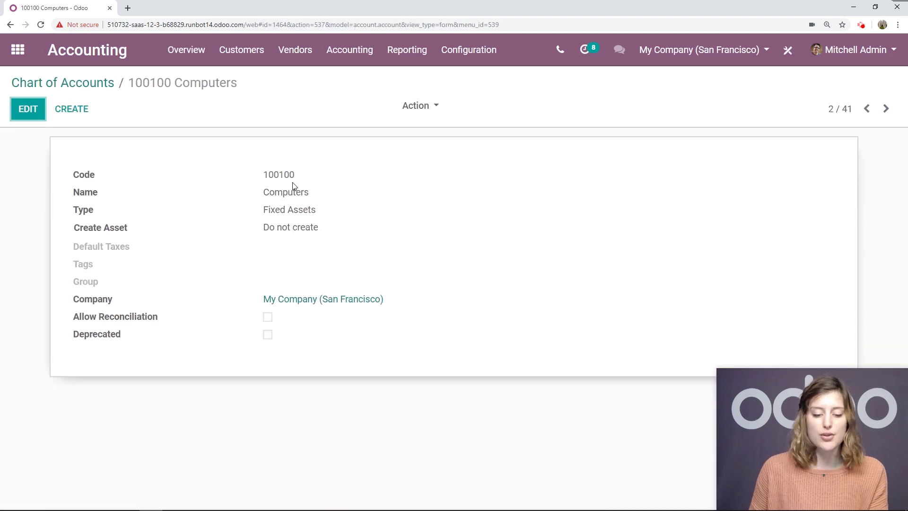
left_click(28, 110)
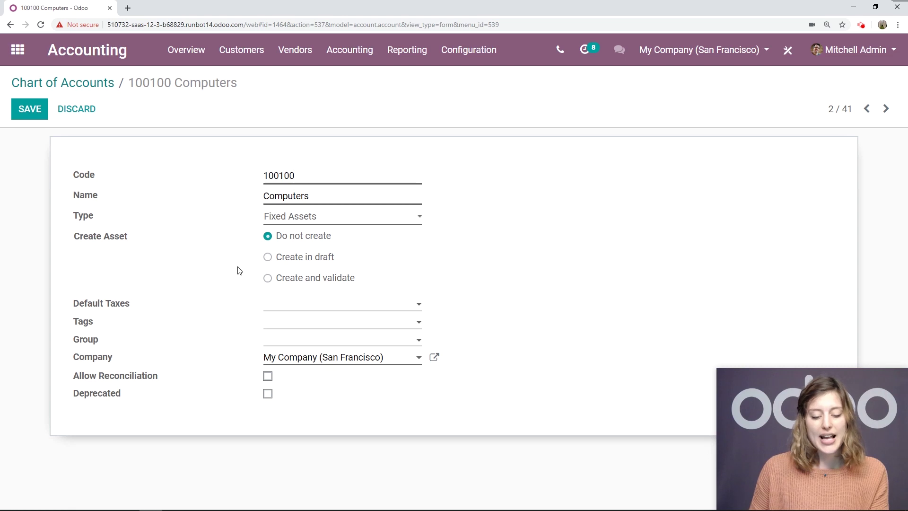
left_click(268, 279)
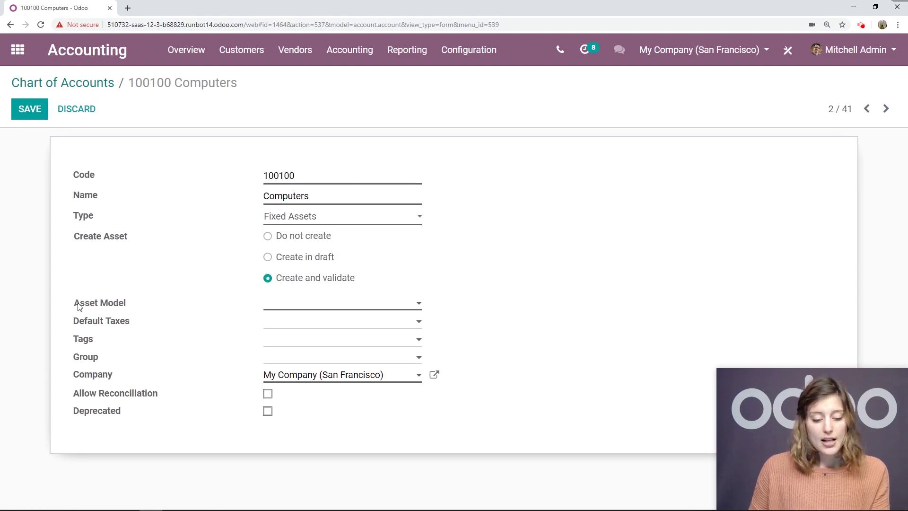
left_click(325, 305)
left_click(290, 322)
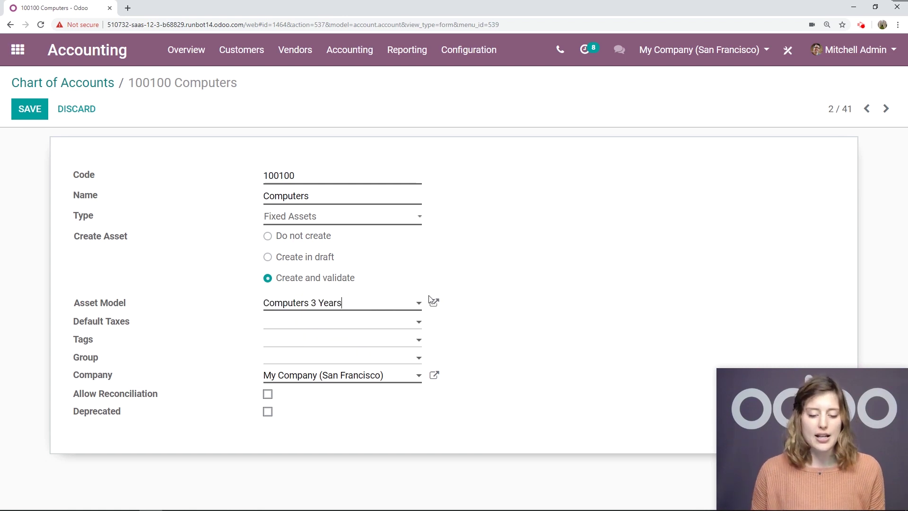
left_click(31, 113)
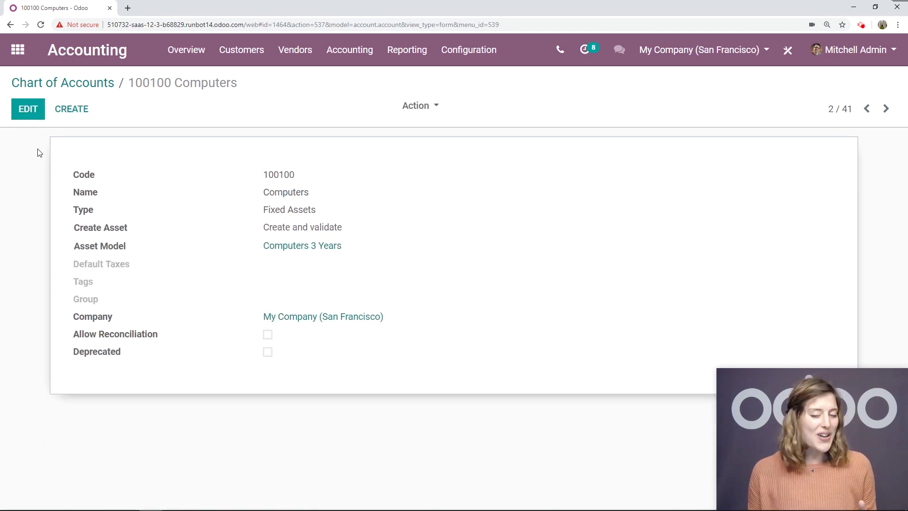
Step: Start a new vendor bill with Azure Interior as the vendor
left_click(294, 51)
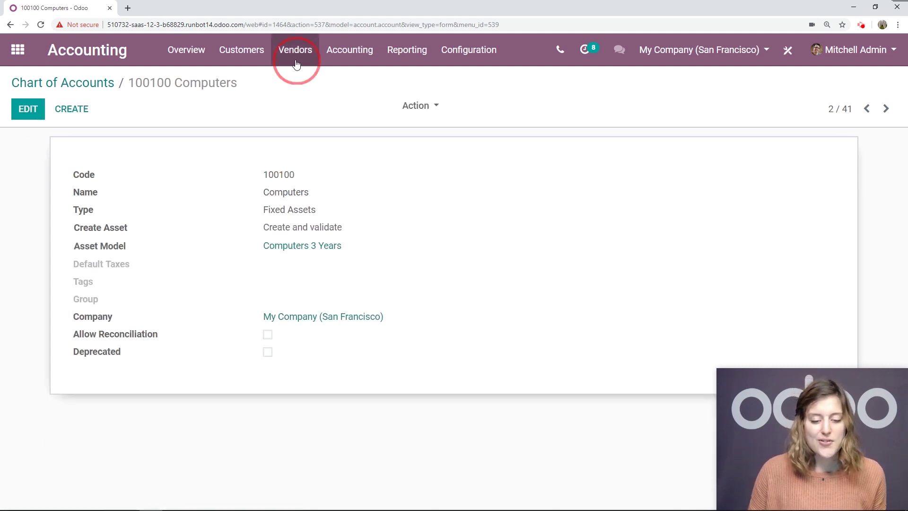
left_click(297, 81)
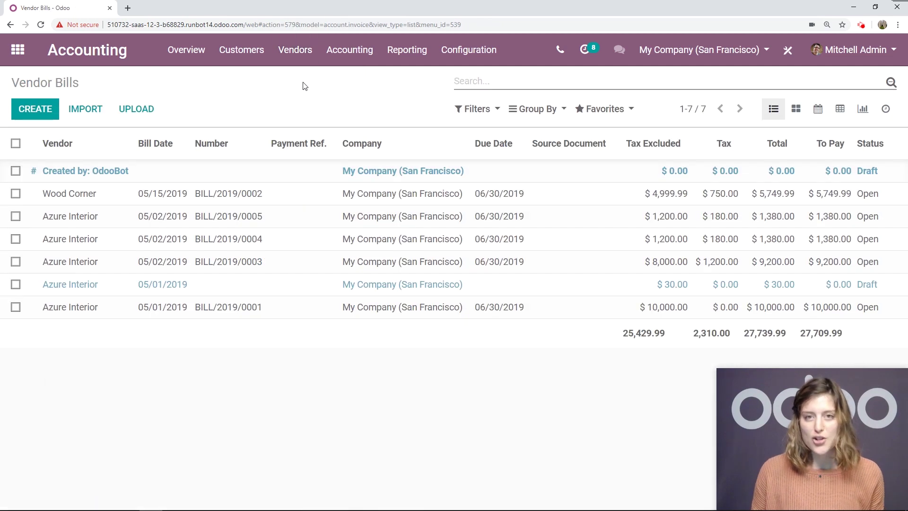
left_click(37, 110)
left_click(249, 220)
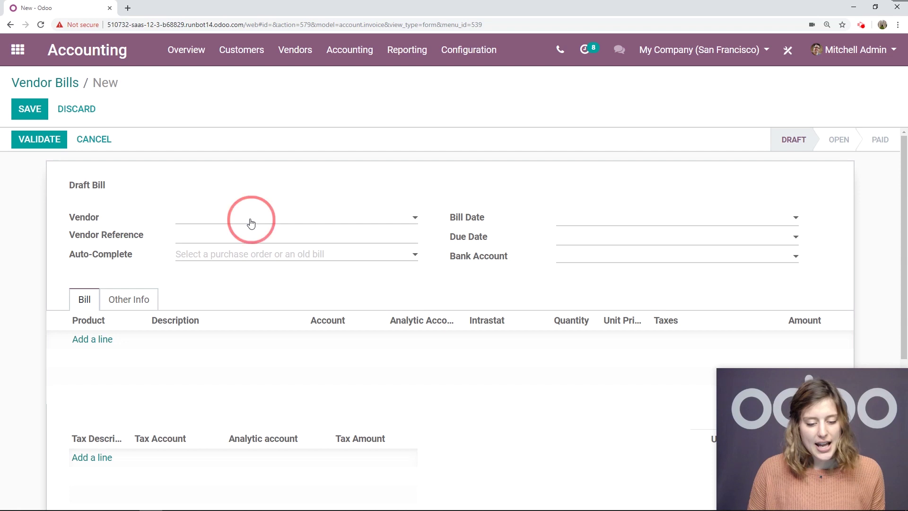
left_click(240, 238)
Step: Add a bill line 'Odoo Laptop' on account 100100 Computers at unit price 1200
scroll(219, 245, "down", 2)
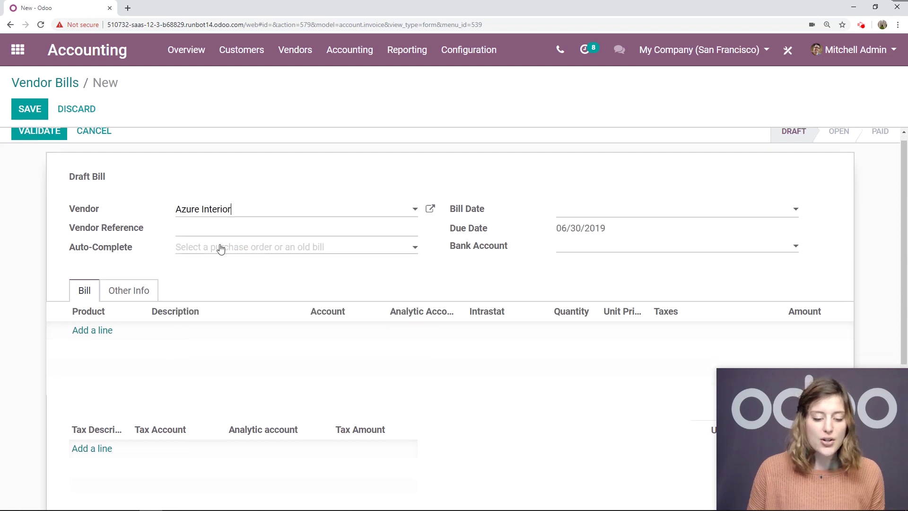
left_click(107, 245)
left_click(187, 246)
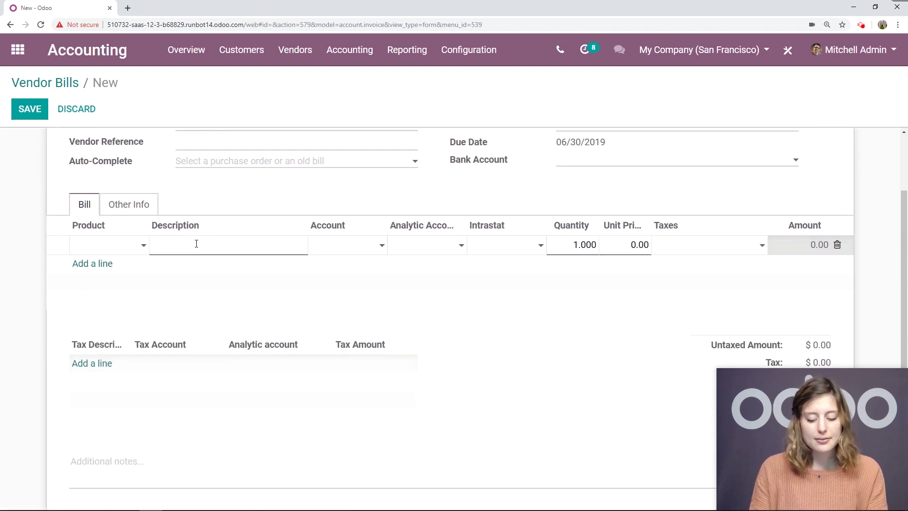
type("Odoo Laptop")
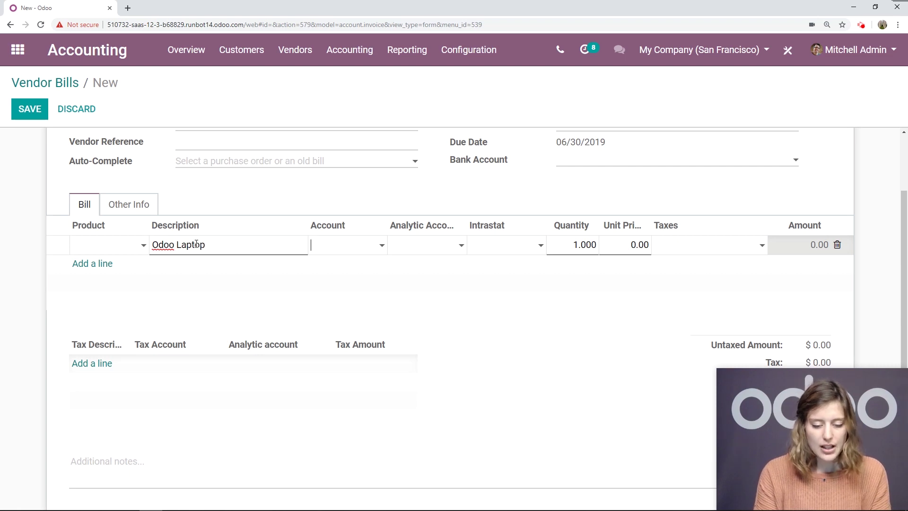
left_click(324, 245)
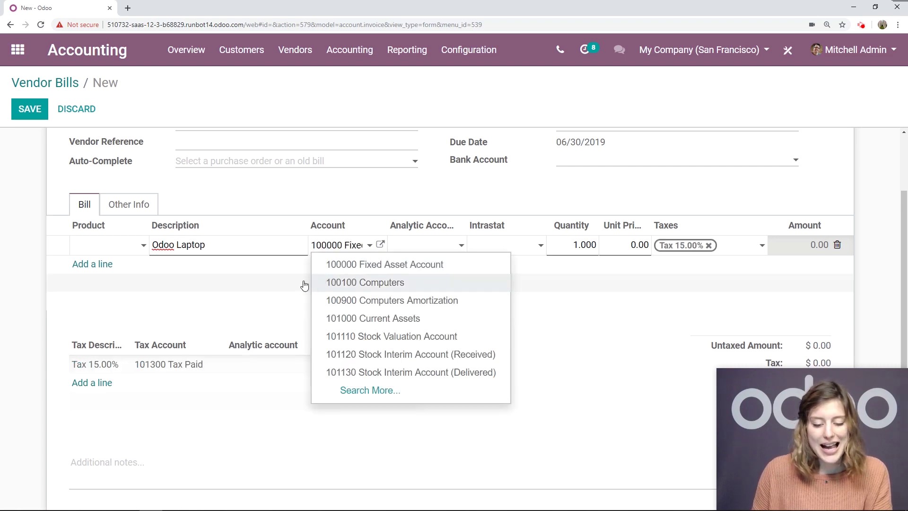
left_click(414, 283)
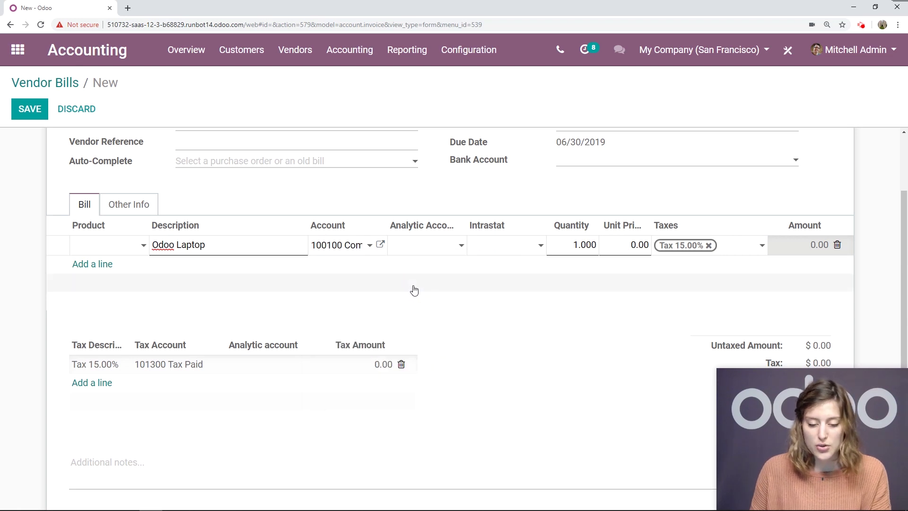
left_click(631, 247)
type("1")
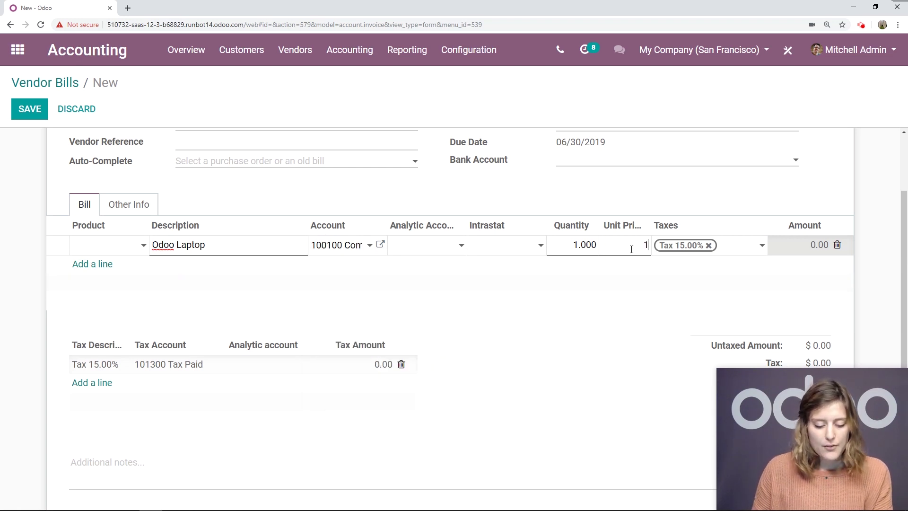
type("200")
Step: Save and validate the vendor bill
scroll(630, 247, "up", 2)
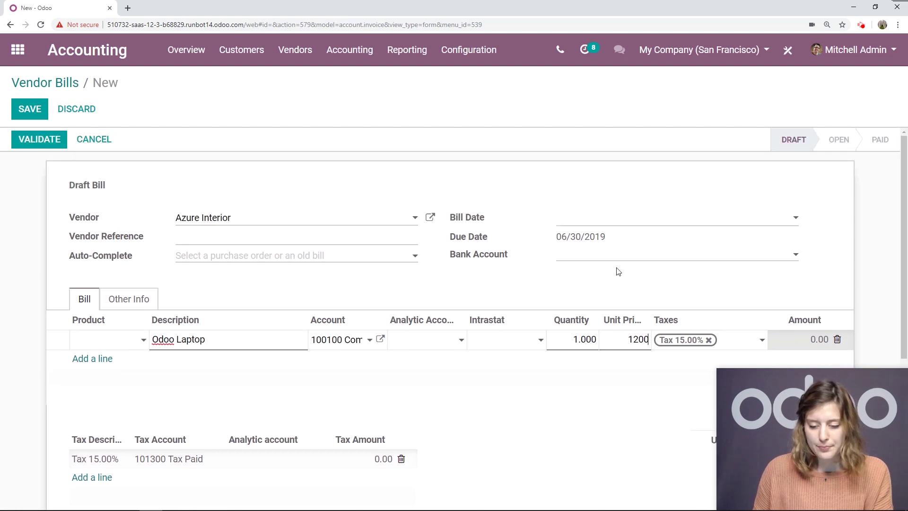
left_click(27, 113)
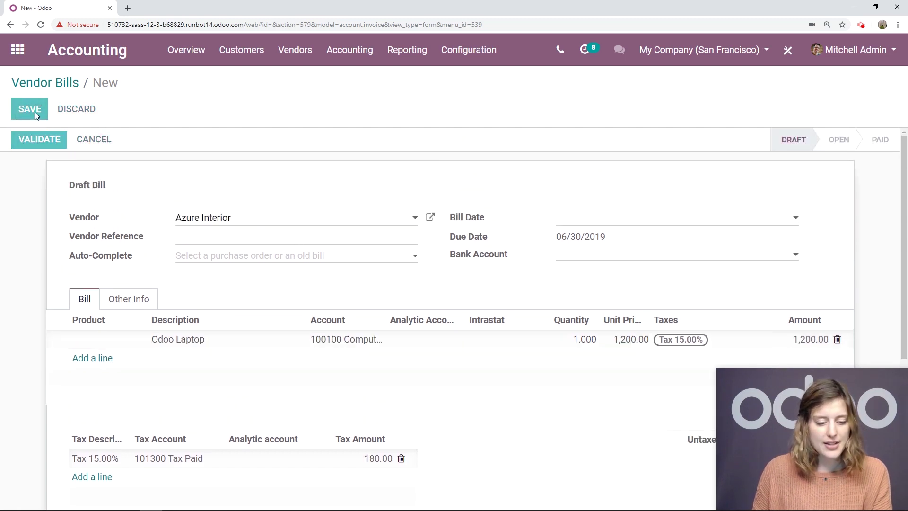
left_click(30, 147)
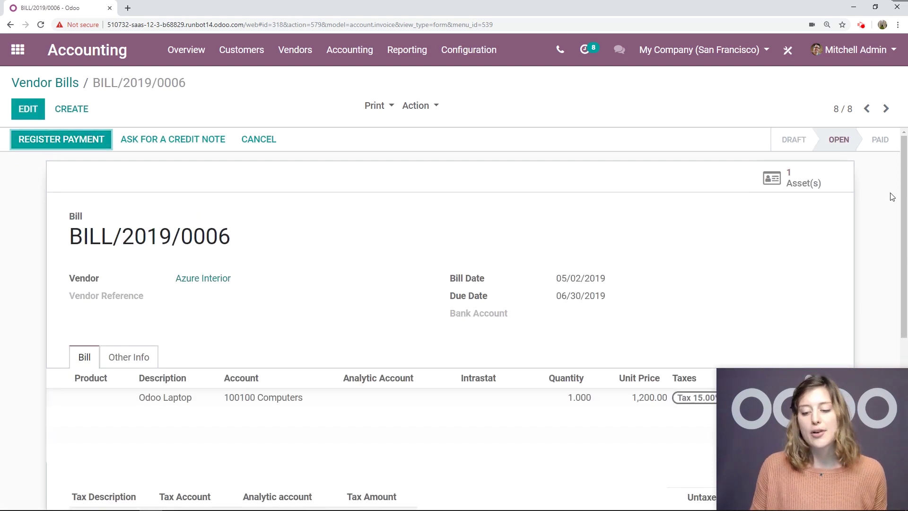
Step: Open the Odoo Laptop asset from the bill and review its three $400.00 yearly depreciations
left_click(808, 184)
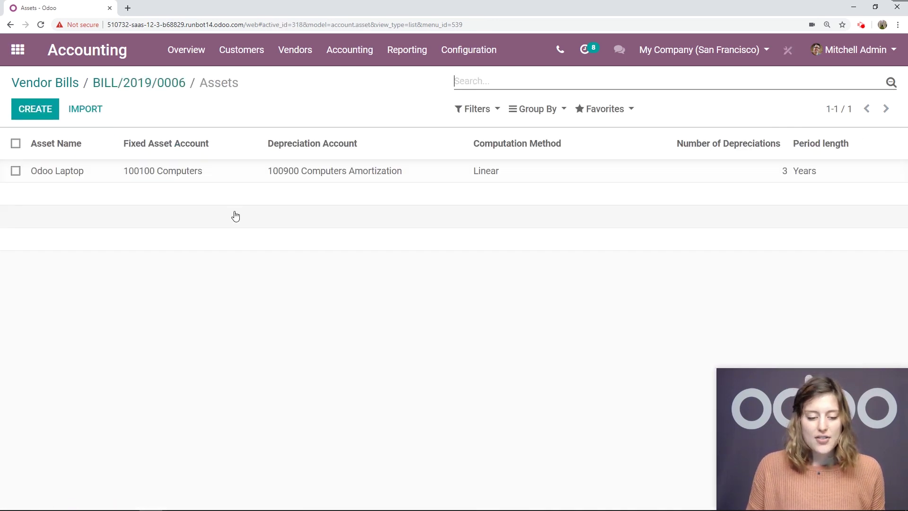
left_click(104, 176)
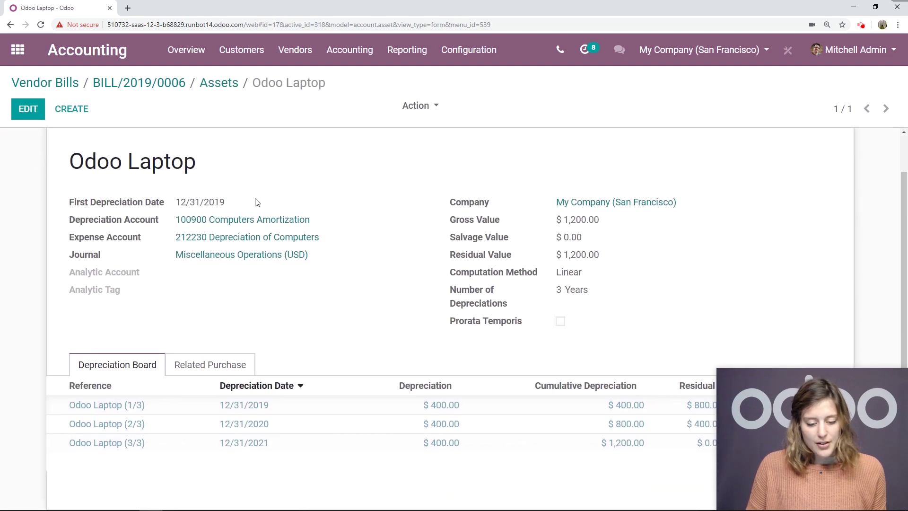
scroll(257, 202, "down", 2)
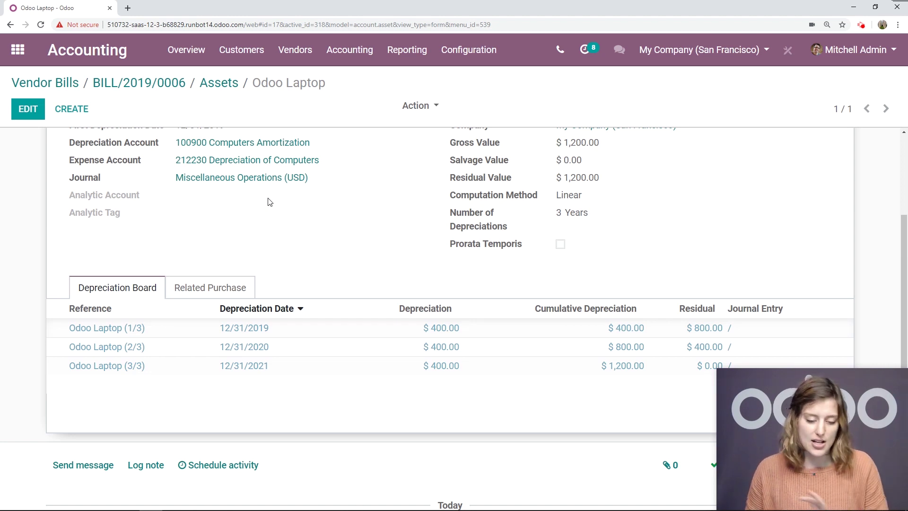
scroll(325, 212, "down", 1)
scroll(326, 222, "up", 2)
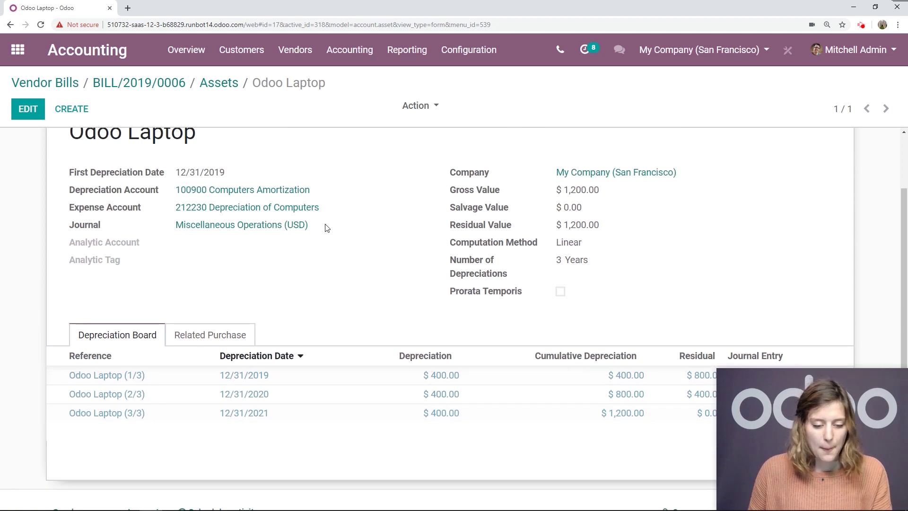
scroll(325, 228, "up", 2)
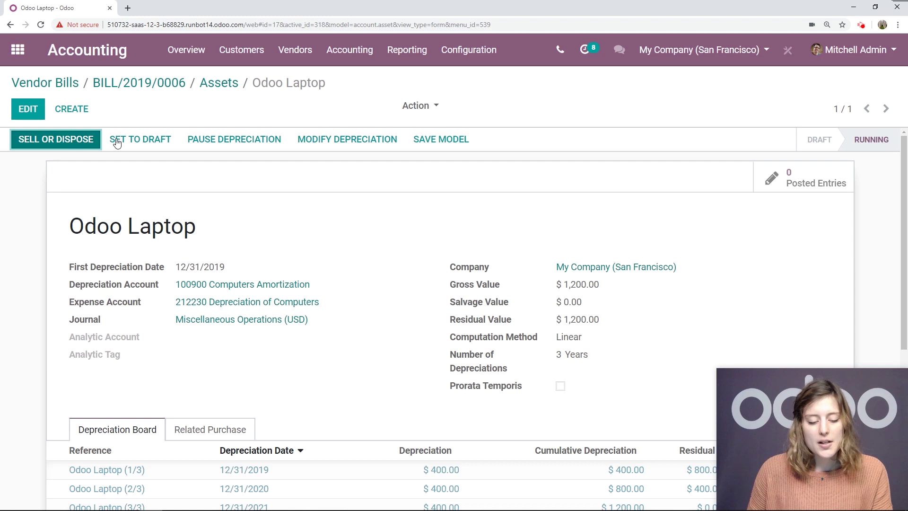
Step: Modify the depreciation with reason 'Salvage $300' and a salvage amount of 300
left_click(354, 150)
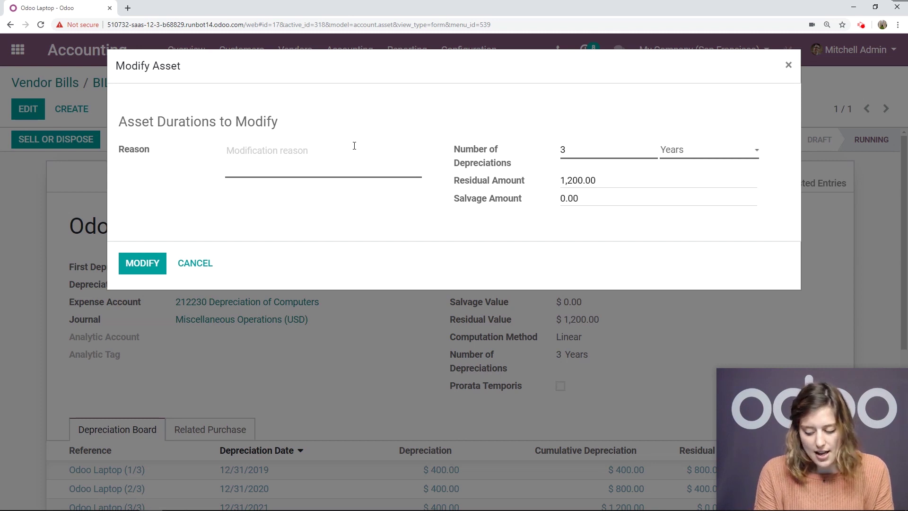
type("Salvage ")
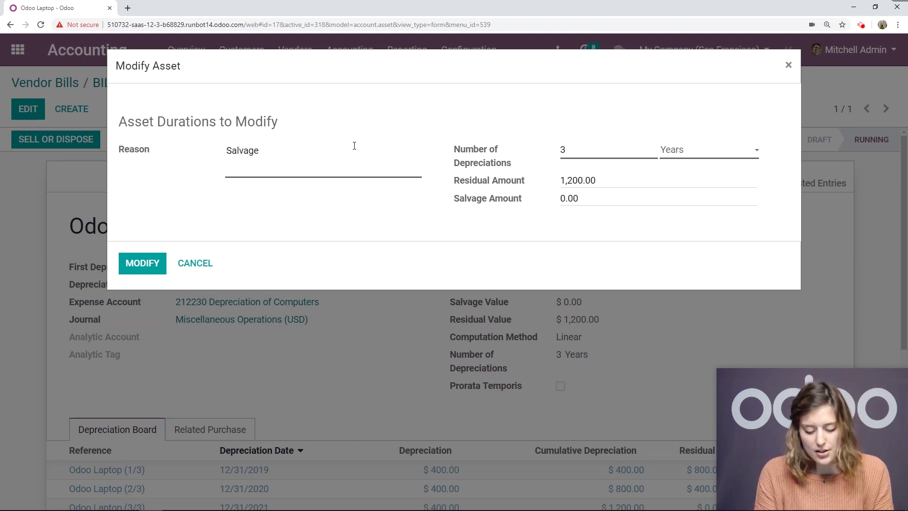
type("$300")
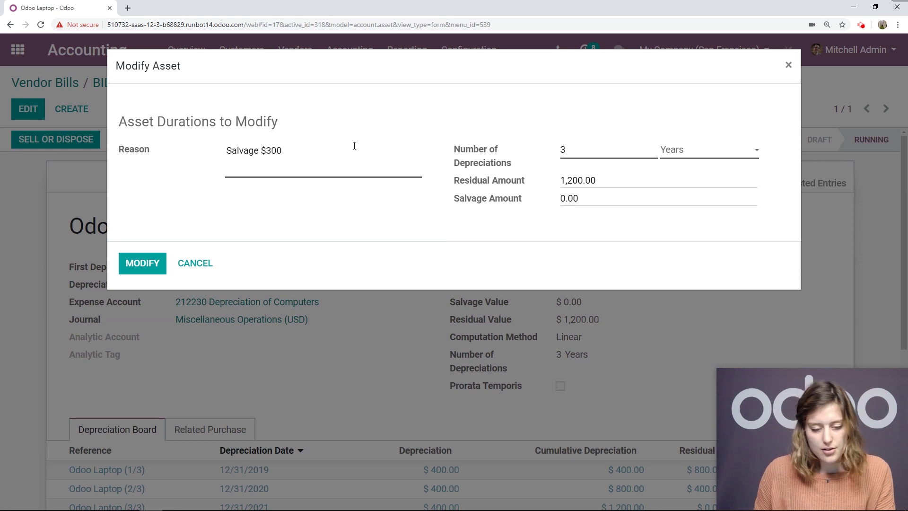
left_click(567, 200)
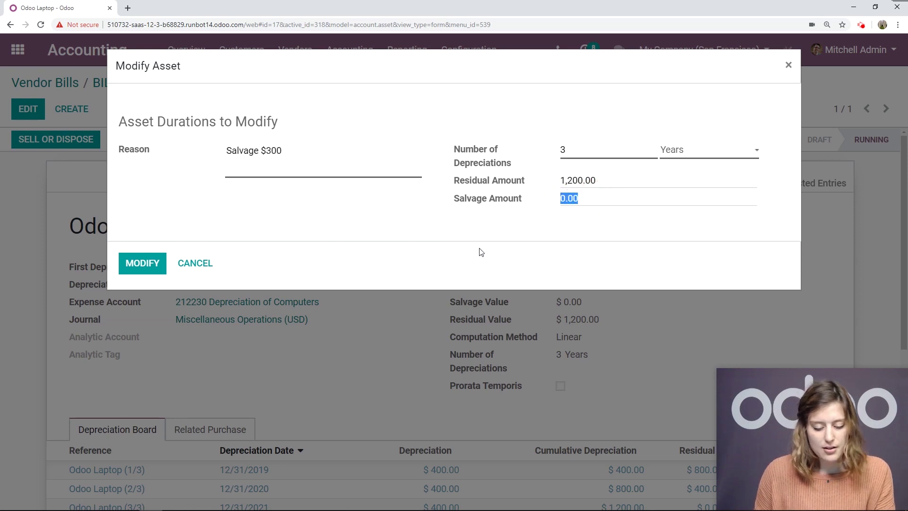
type("300")
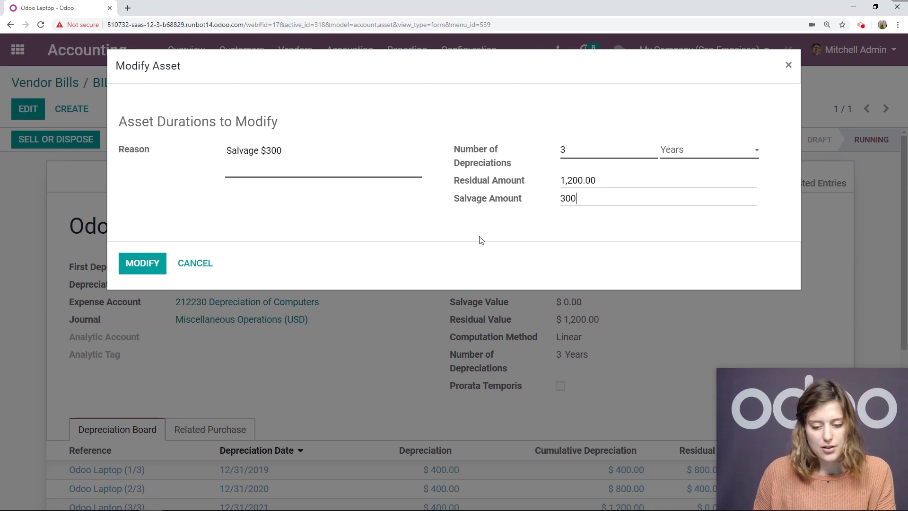
left_click(153, 263)
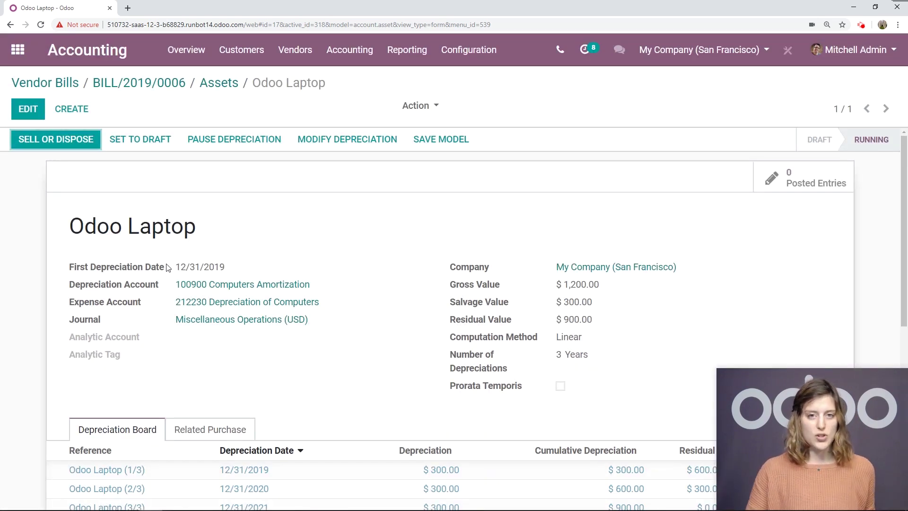
scroll(215, 263, "down", 5)
scroll(218, 264, "up", 2)
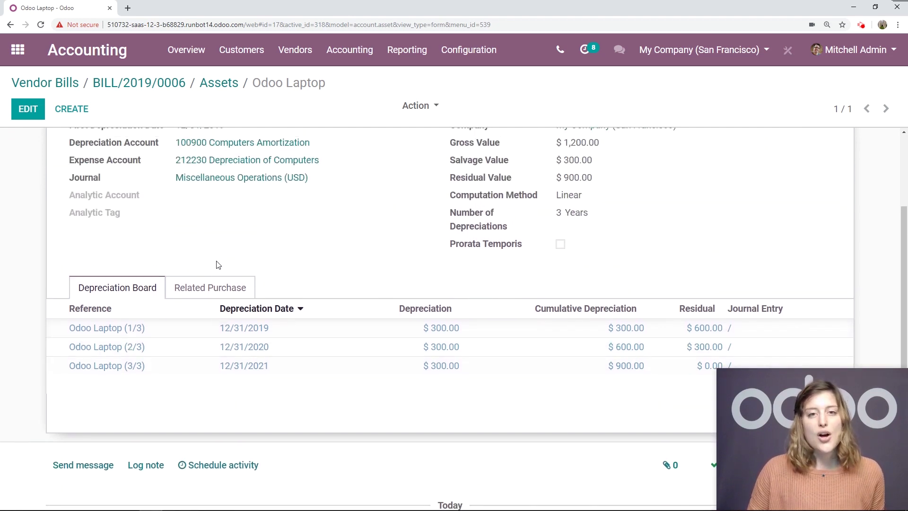
scroll(218, 264, "down", 1)
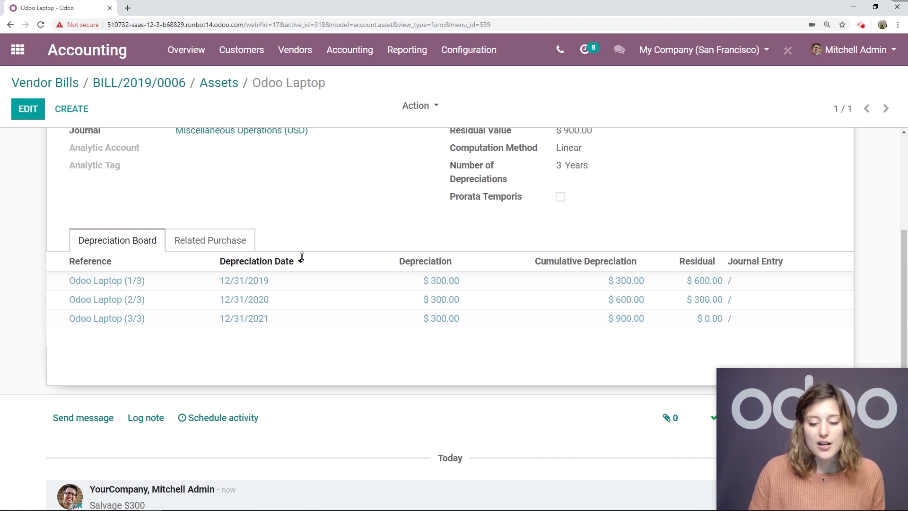
scroll(302, 258, "down", 1)
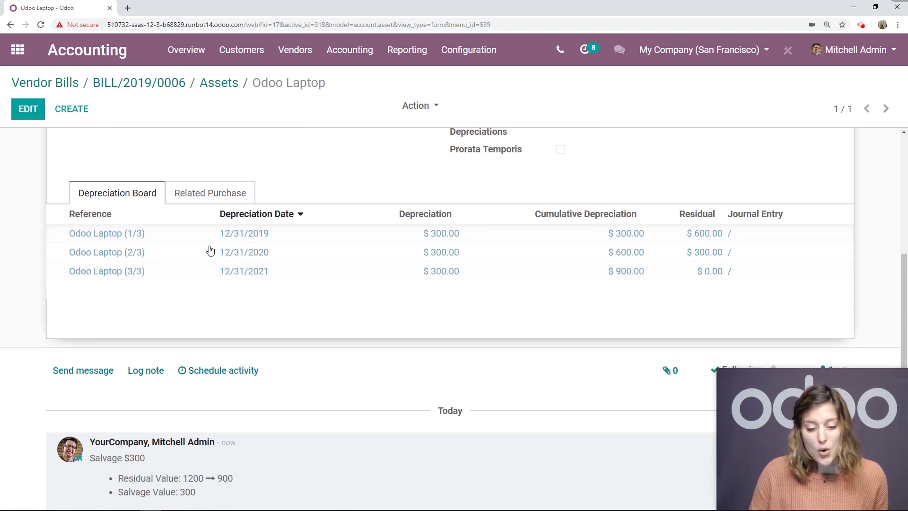